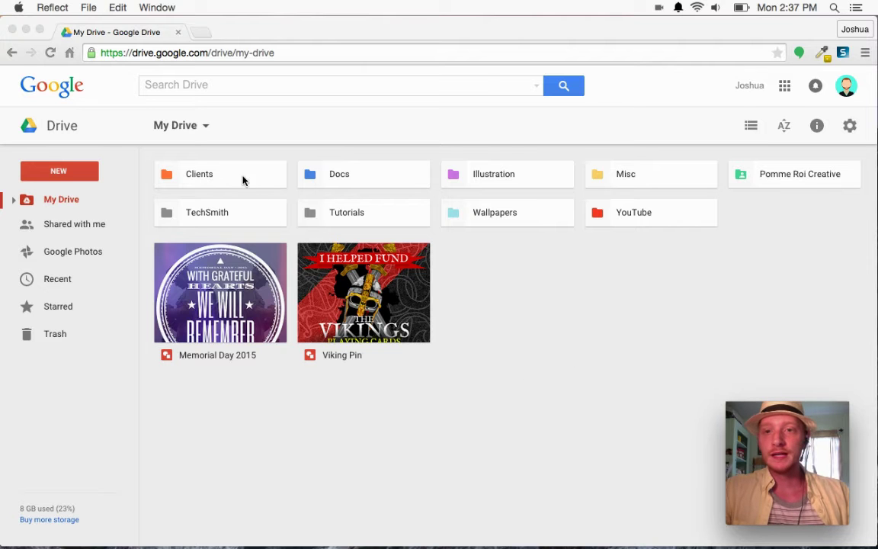
- Open the Illustration folder in Drive and open the Landscape 01 drawing in Google Drawings
{"action": "double_click", "coordinate": [524, 181]}
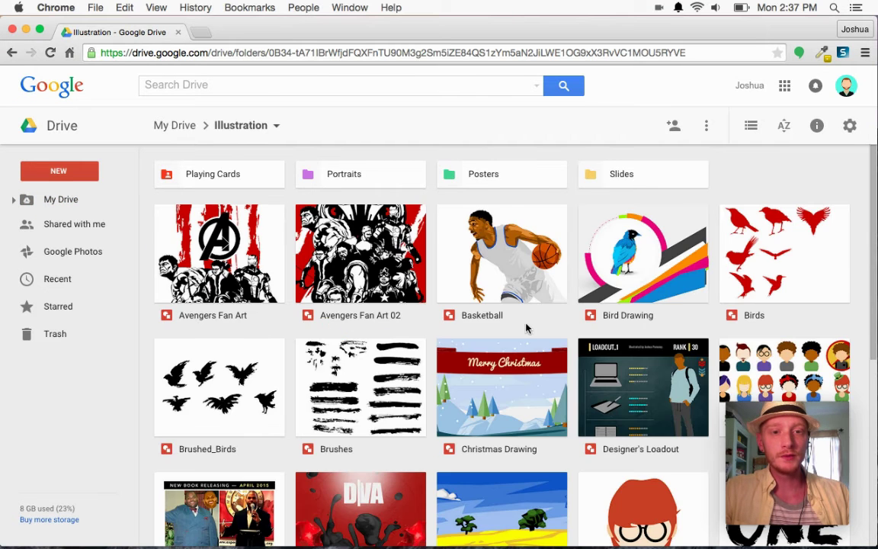
{"action": "scroll", "coordinate": [511, 305], "scroll_direction": "down", "scroll_amount": 5}
{"action": "double_click", "coordinate": [508, 247]}
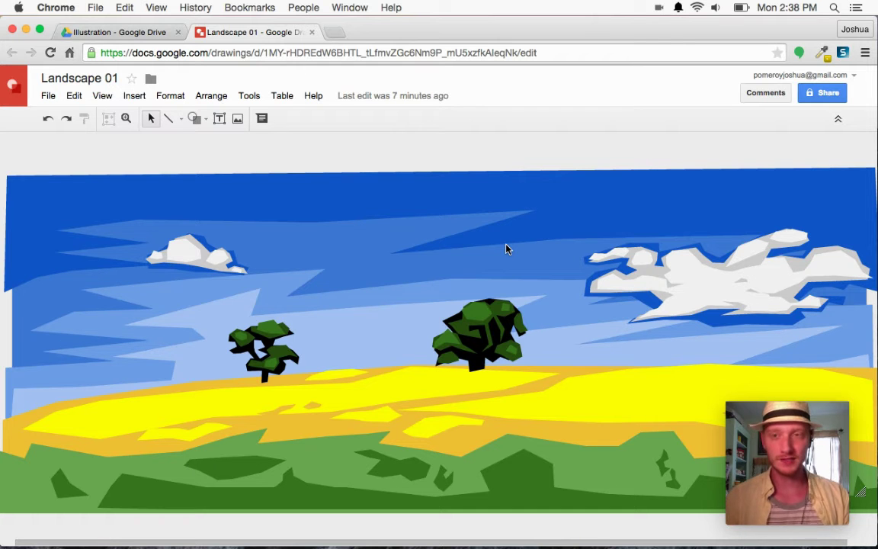
- In Page setup, switch units to pixels and set the page to 2552 × 945
{"action": "left_click", "coordinate": [48, 99]}
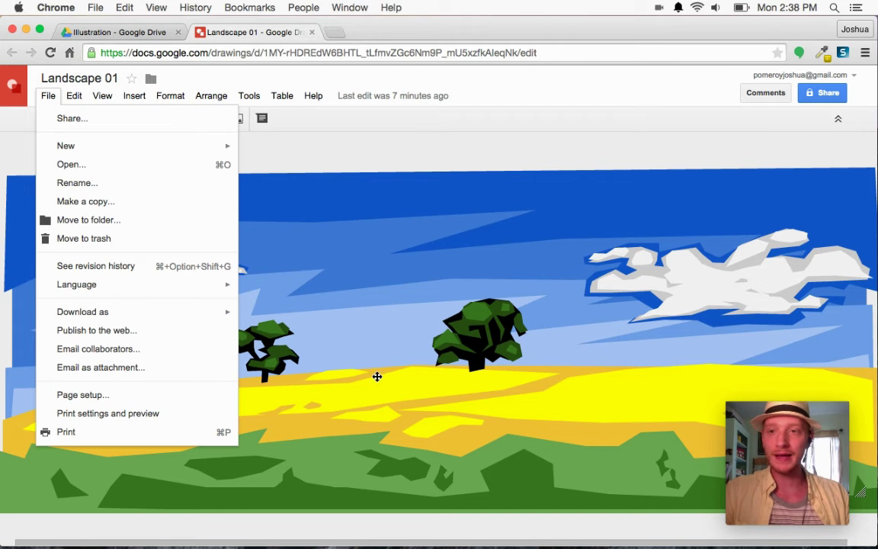
{"action": "left_click", "coordinate": [103, 396]}
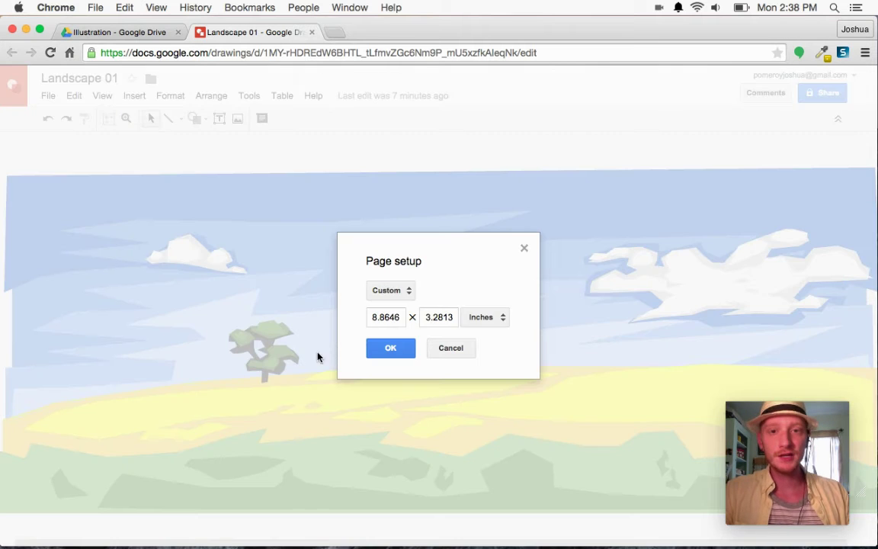
{"action": "left_click", "coordinate": [484, 318]}
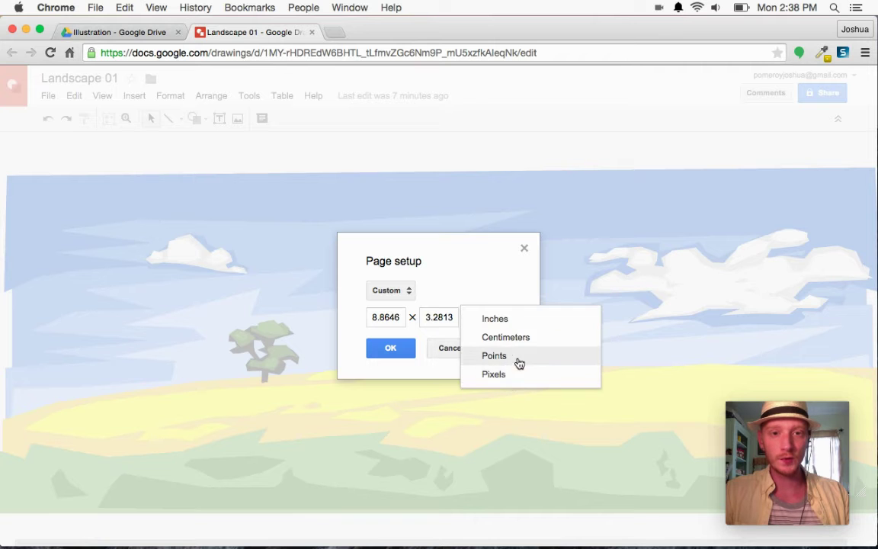
{"action": "left_click", "coordinate": [518, 363]}
{"action": "left_click", "coordinate": [487, 319]}
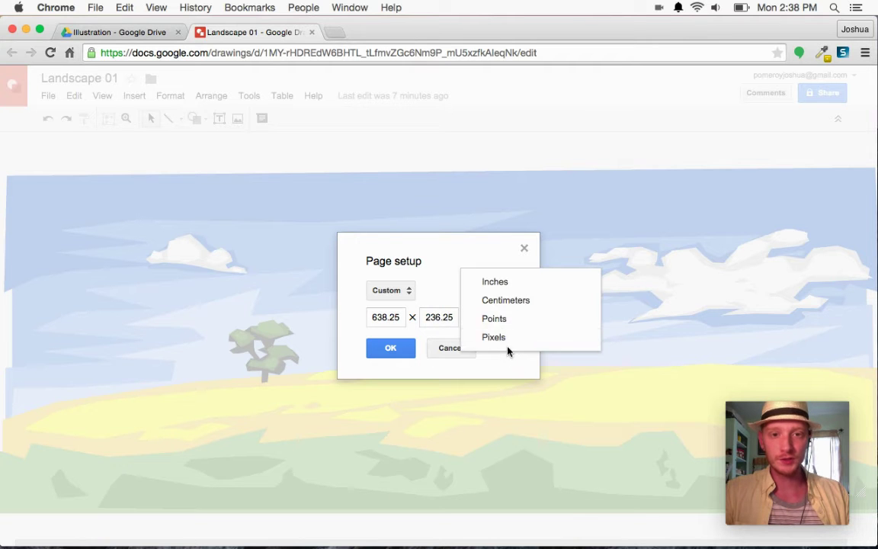
{"action": "left_click", "coordinate": [507, 343]}
{"action": "left_click", "coordinate": [402, 319]}
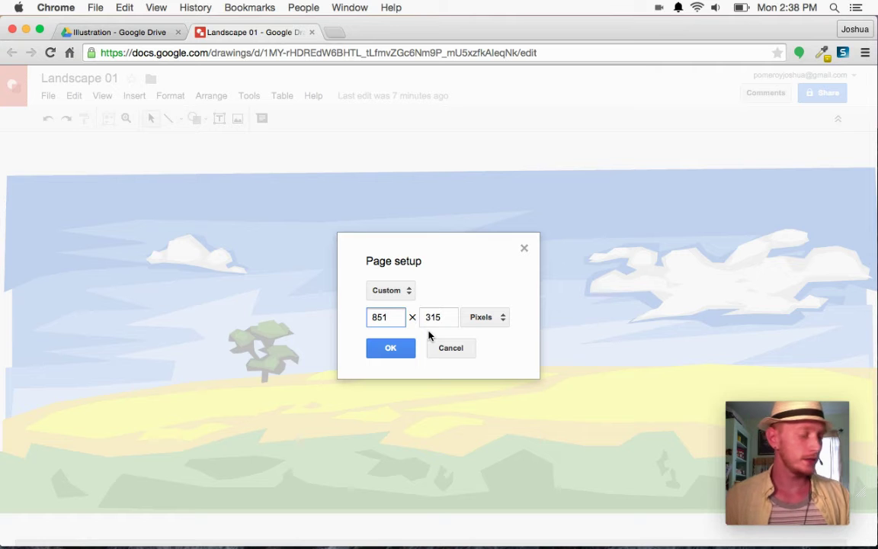
{"action": "left_click_drag", "start_coordinate": [389, 317], "coordinate": [353, 317]}
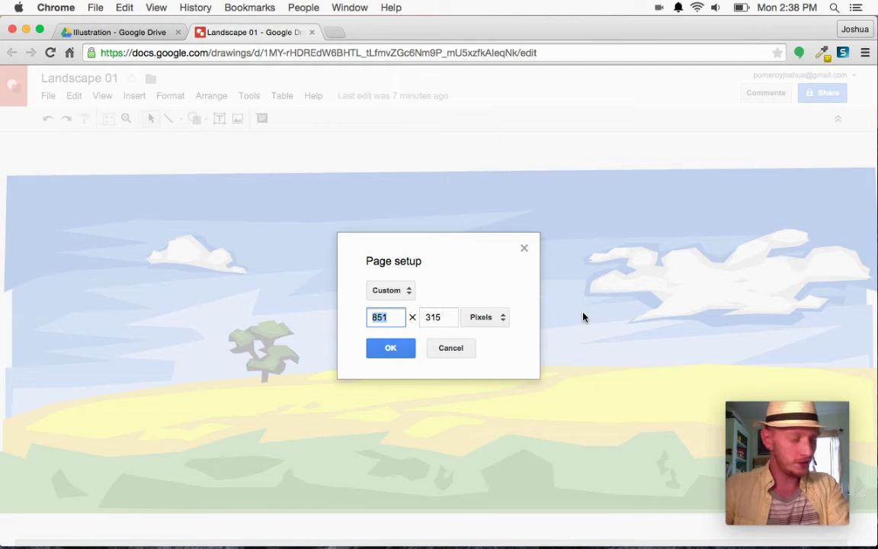
{"action": "type", "text": "2"}
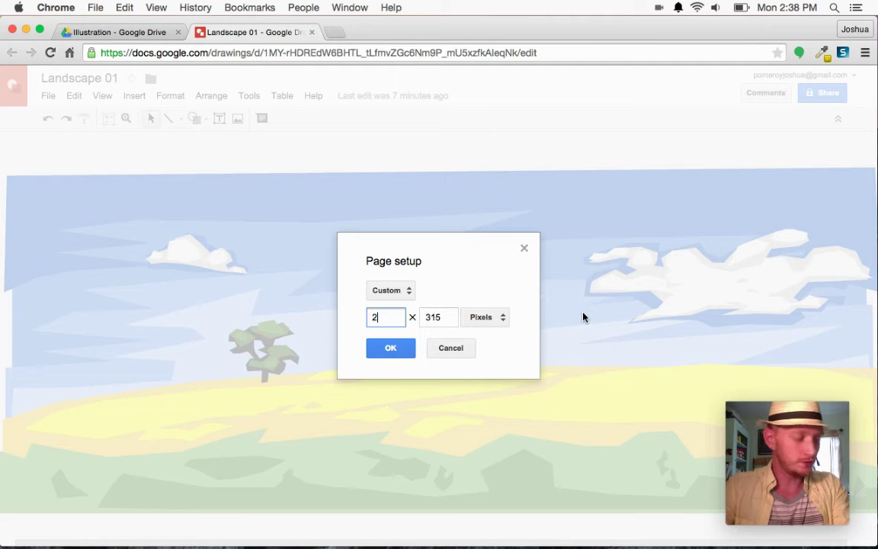
{"action": "type", "text": "552"}
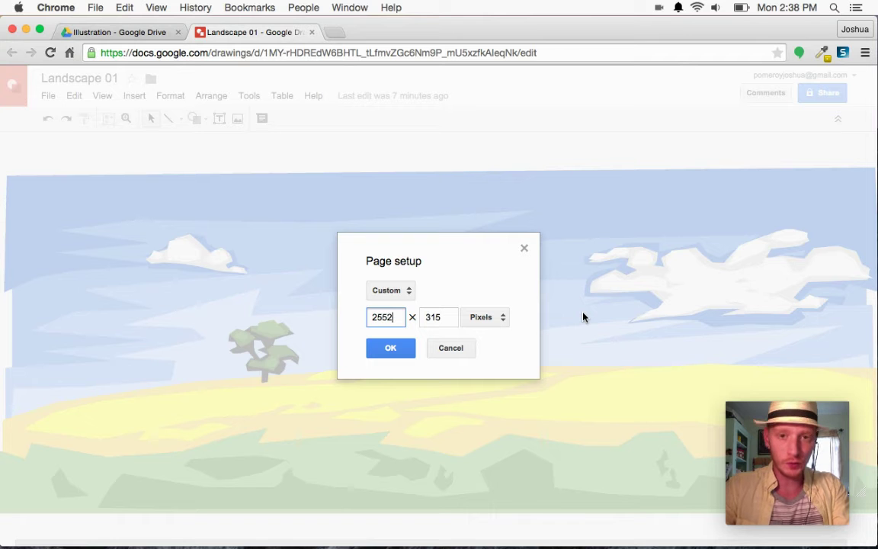
{"action": "key", "text": "Tab"}
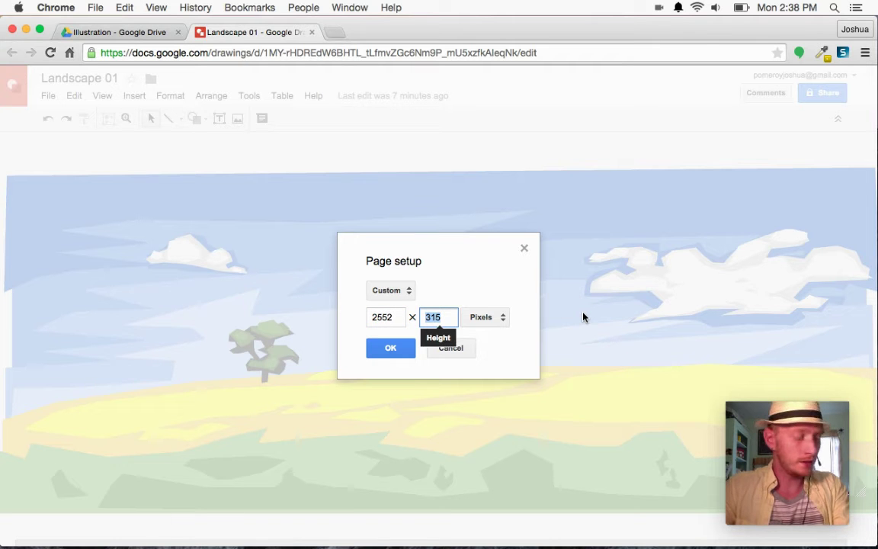
{"action": "type", "text": "945"}
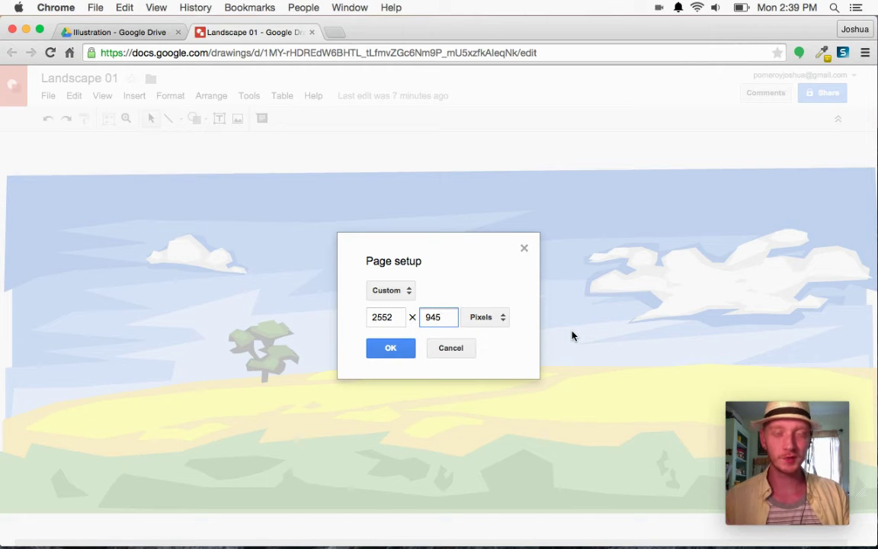
{"action": "left_click", "coordinate": [408, 347]}
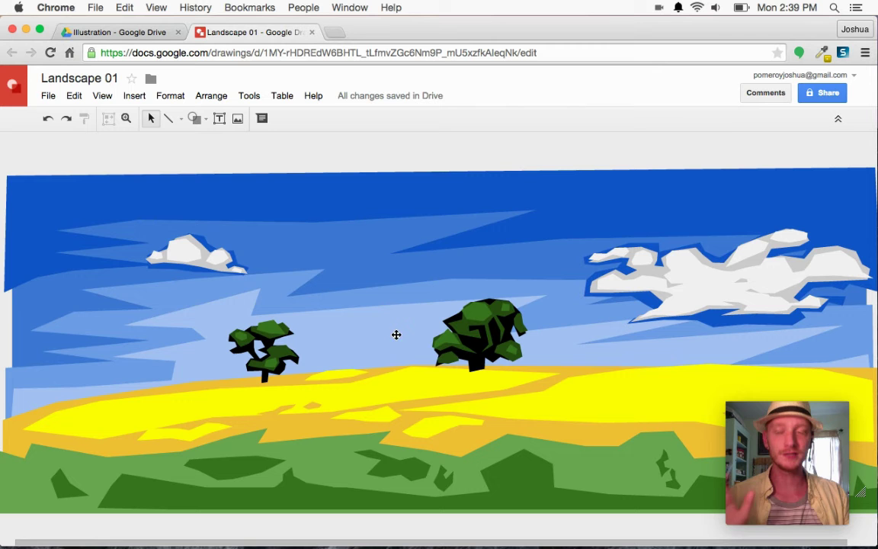
{"action": "left_click", "coordinate": [48, 95]}
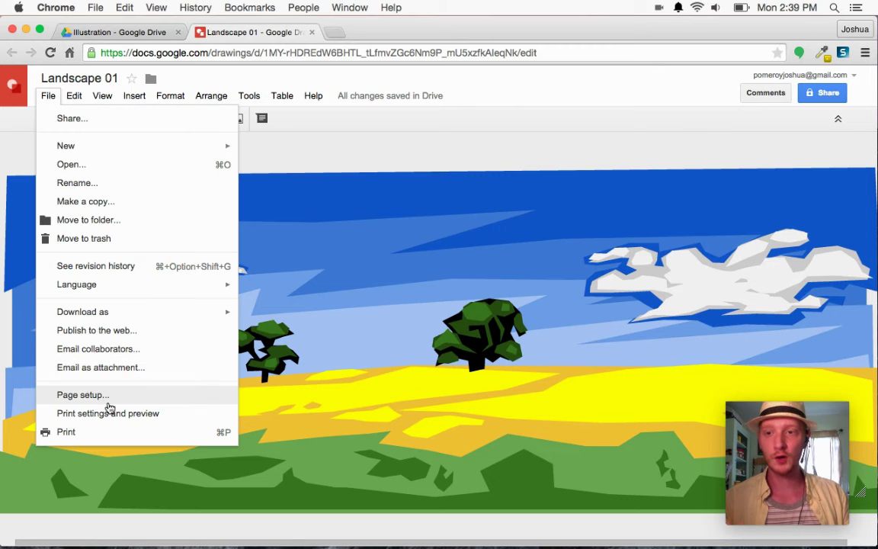
{"action": "left_click", "coordinate": [106, 406]}
{"action": "left_click", "coordinate": [484, 320]}
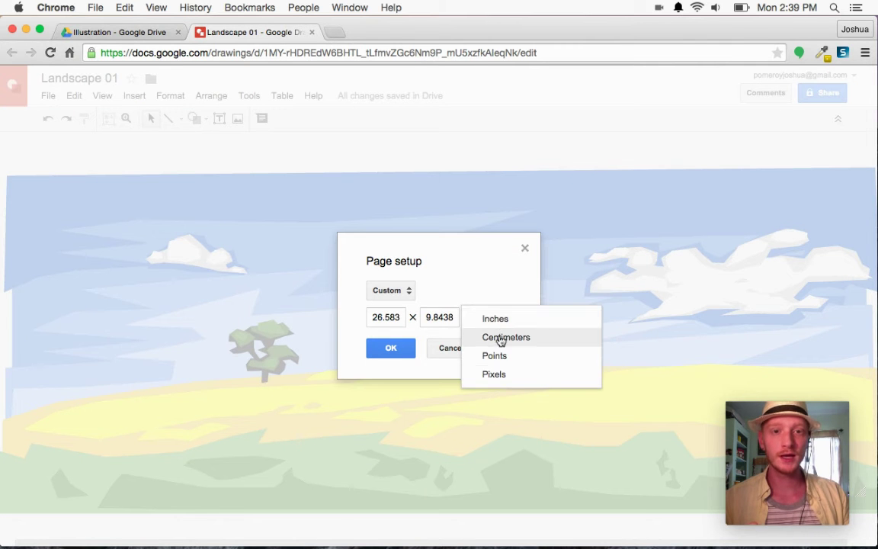
{"action": "left_click", "coordinate": [507, 378]}
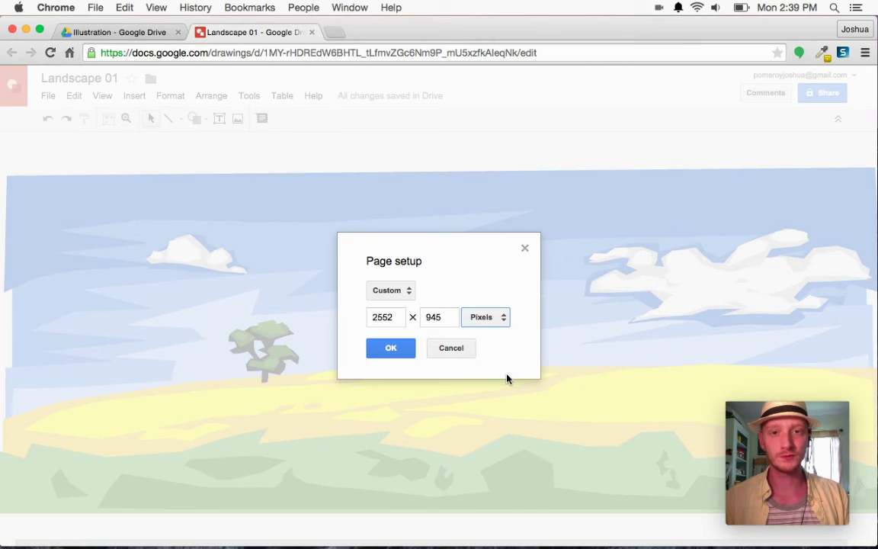
{"action": "left_click", "coordinate": [451, 348]}
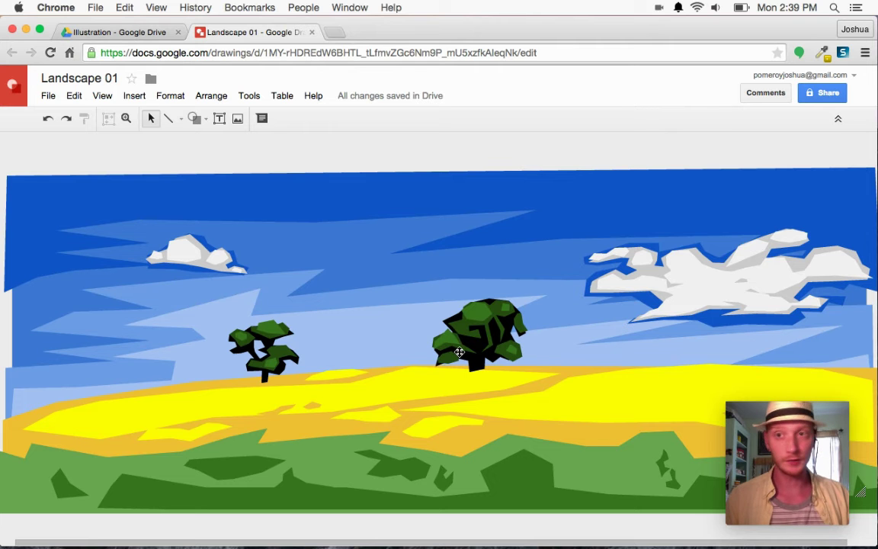
- Download the drawing as a PNG image, Landscape 01.png
{"action": "left_click", "coordinate": [51, 98]}
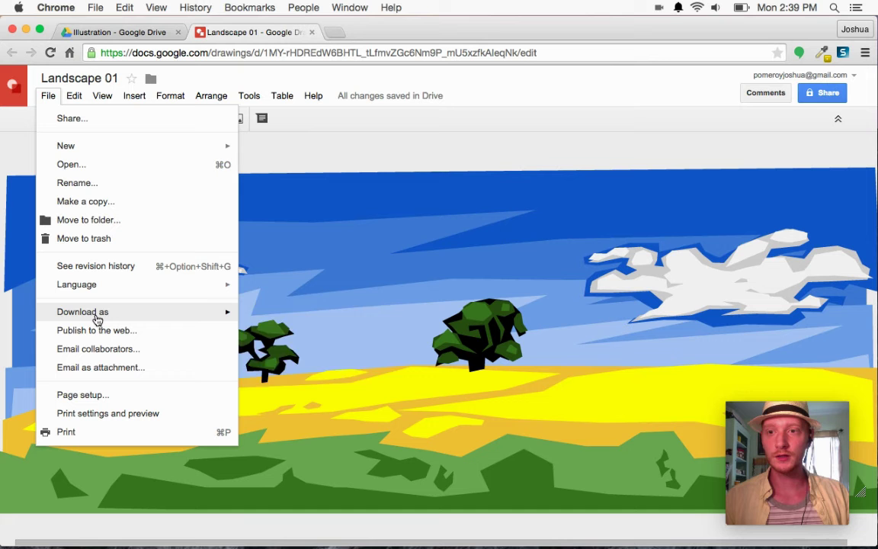
{"action": "mouse_move", "coordinate": [92, 314]}
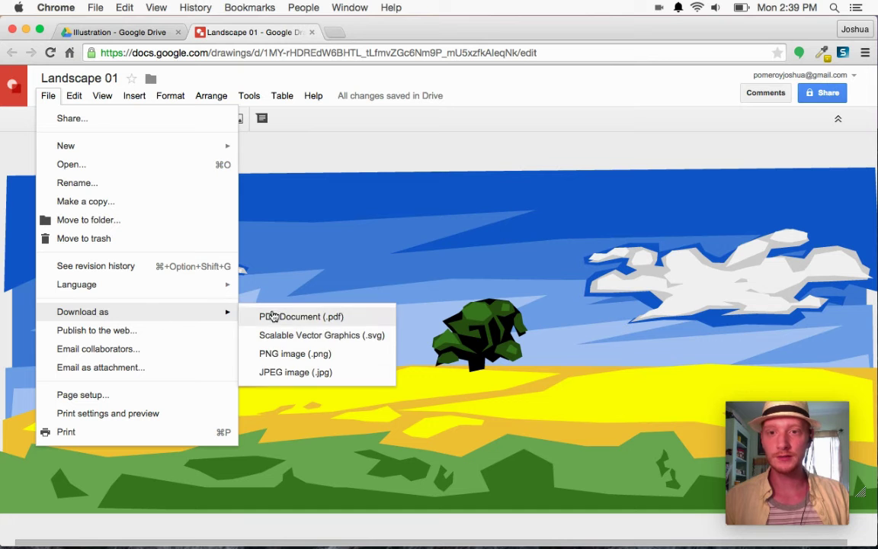
{"action": "left_click", "coordinate": [357, 362]}
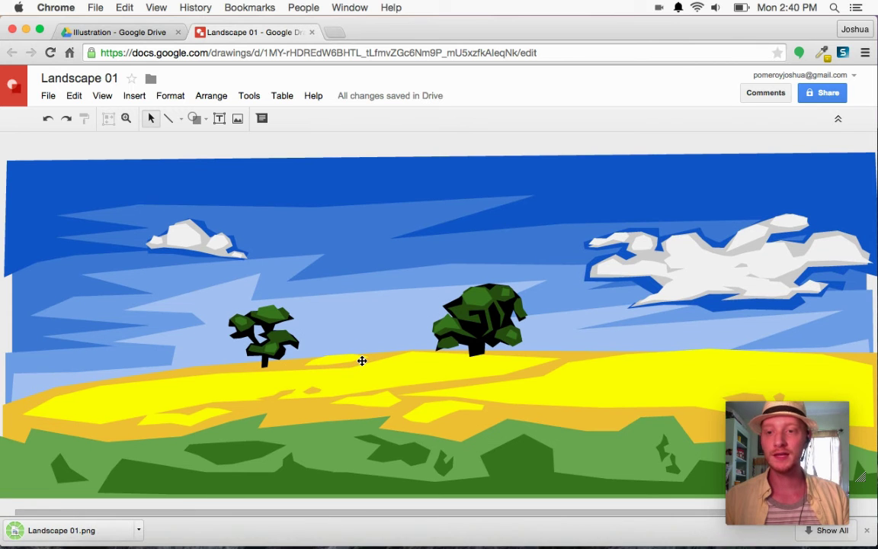
{"action": "left_click", "coordinate": [743, 528]}
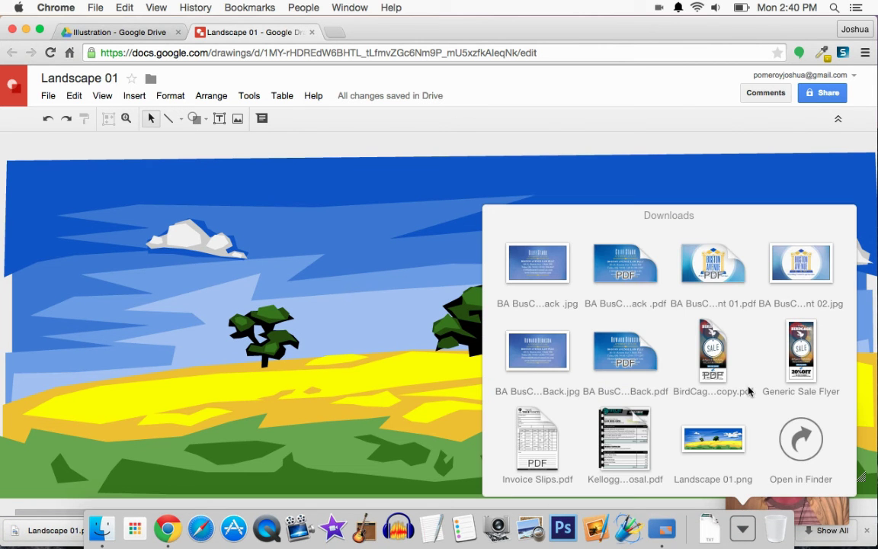
{"action": "left_click", "coordinate": [800, 439]}
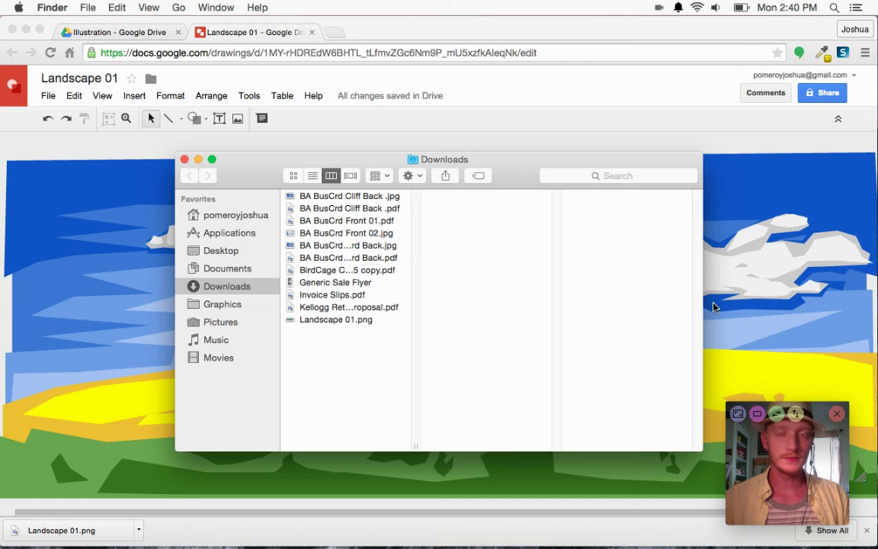
{"action": "left_click", "coordinate": [339, 320]}
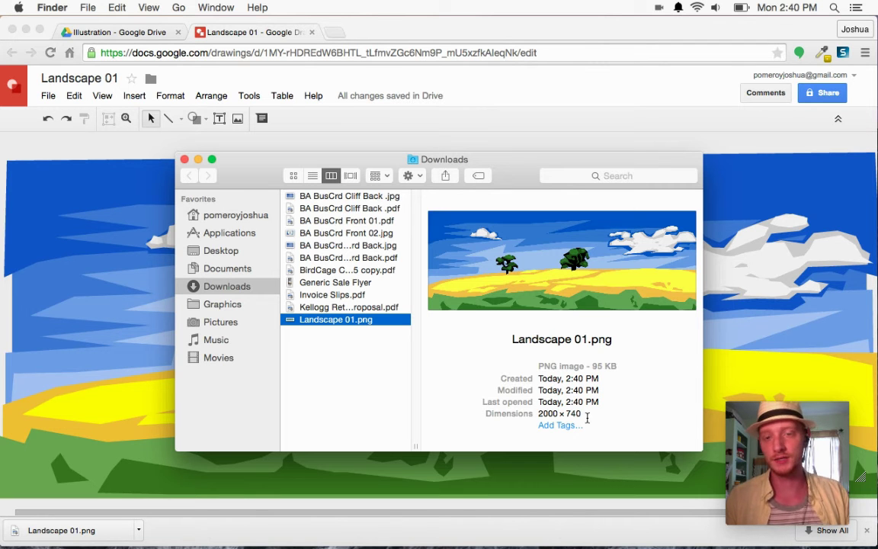
{"action": "left_click", "coordinate": [184, 159]}
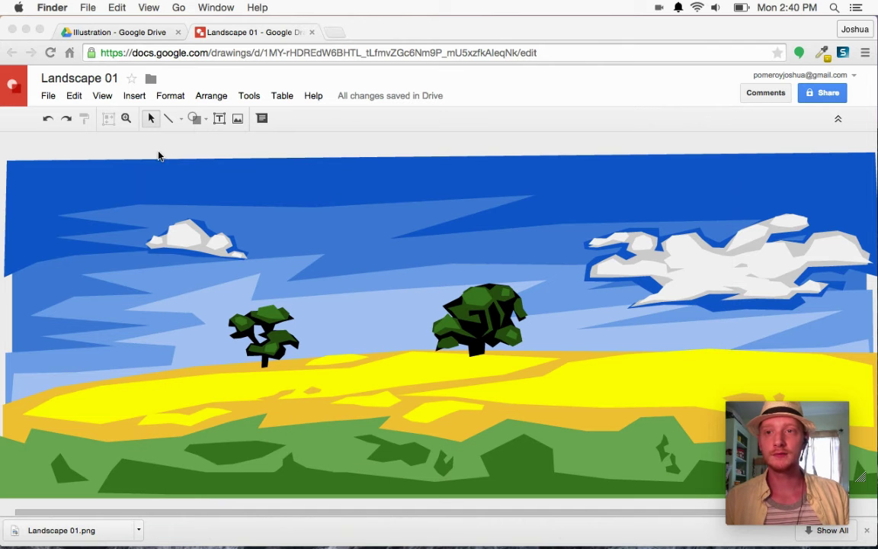
- Download the drawing as PDF and open Landscape 01.pdf from Downloads in Preview
{"action": "left_click", "coordinate": [50, 101]}
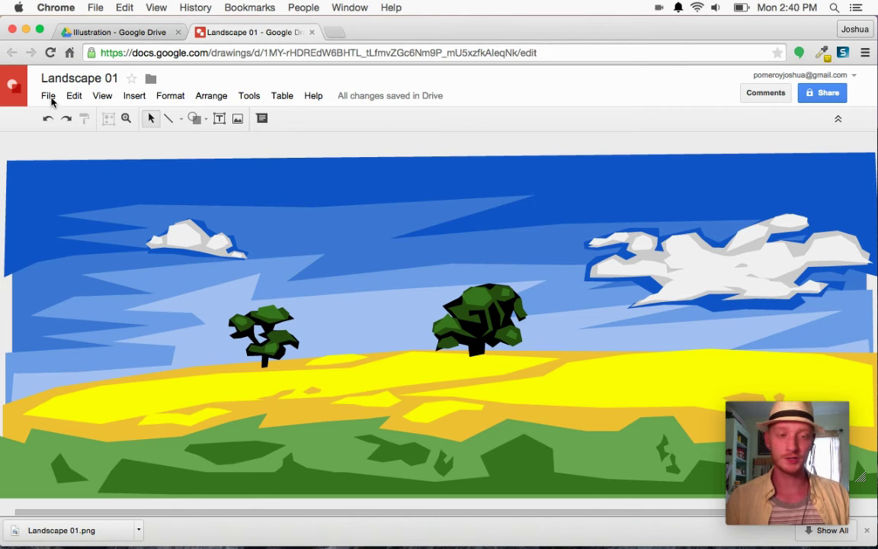
{"action": "left_click", "coordinate": [49, 98]}
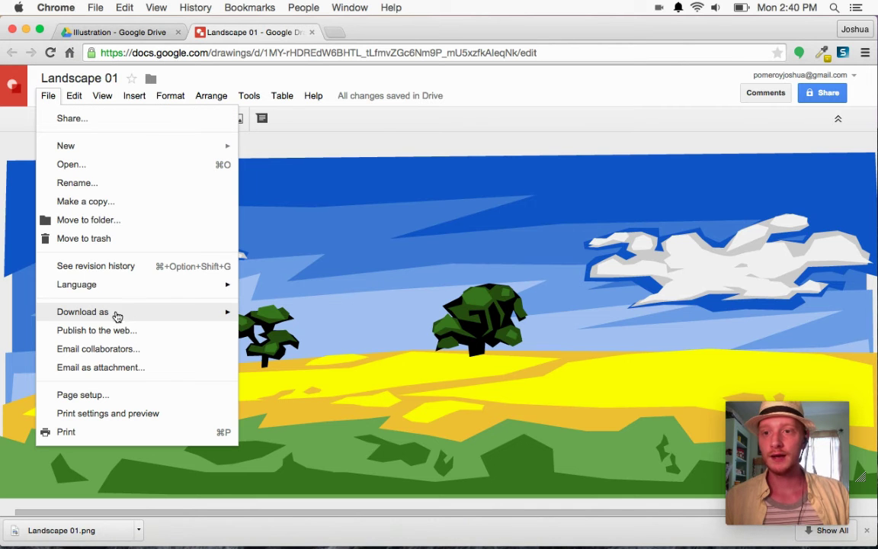
{"action": "mouse_move", "coordinate": [145, 321]}
{"action": "left_click", "coordinate": [345, 323]}
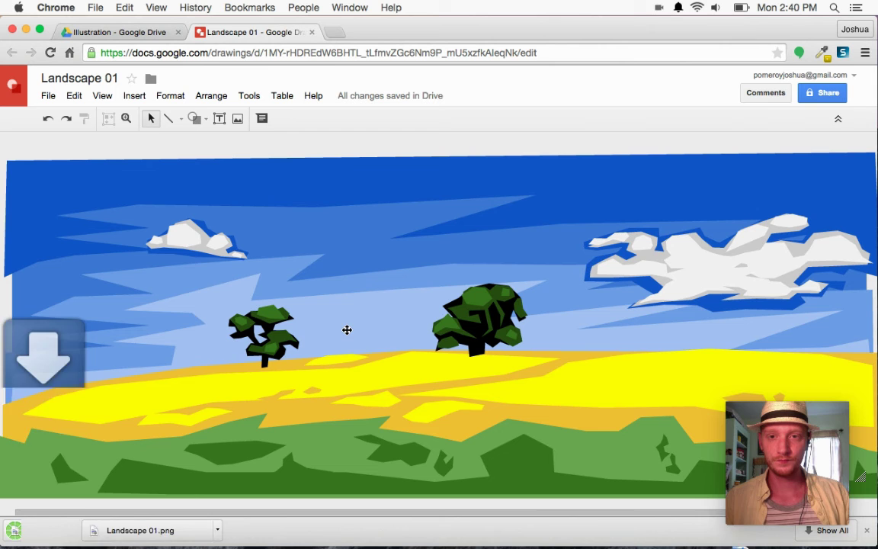
{"action": "left_click", "coordinate": [744, 529]}
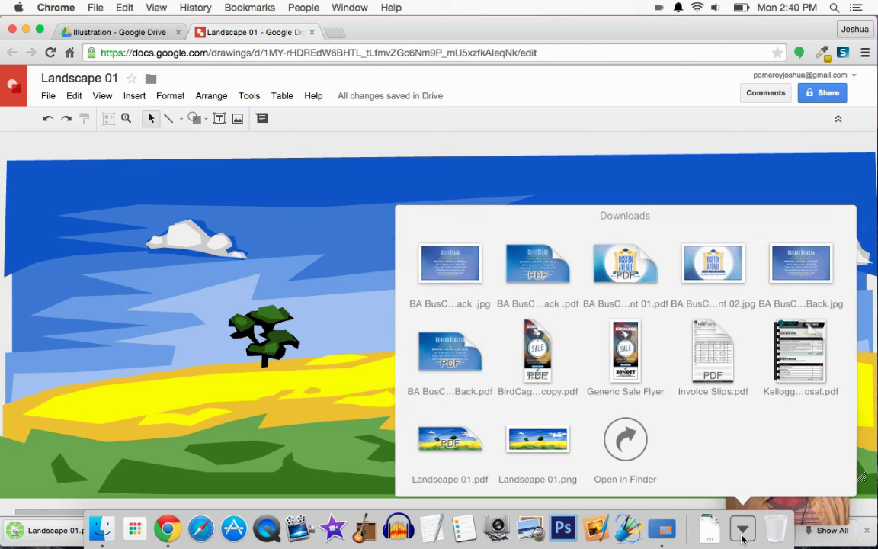
{"action": "left_click", "coordinate": [464, 444]}
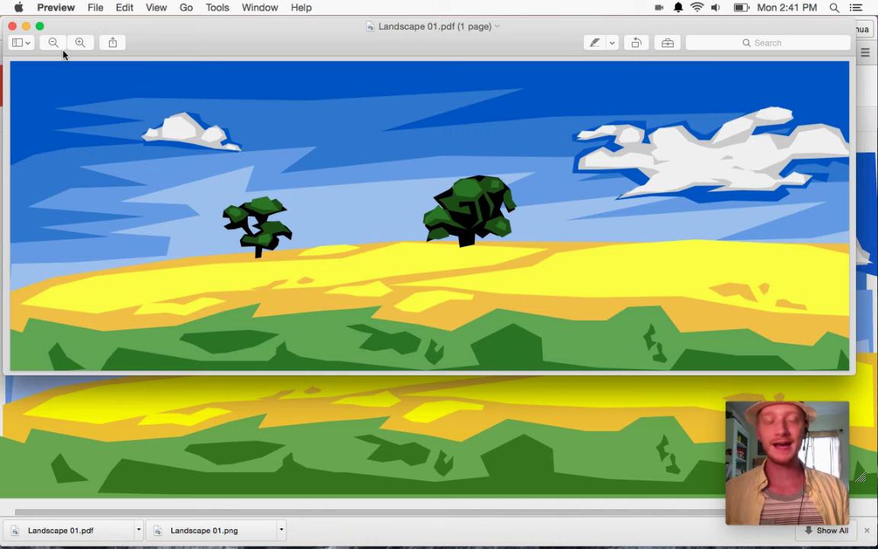
- Export the PDF from Preview as a JPEG at Best quality, 350 pixels/inch
{"action": "left_click", "coordinate": [101, 10]}
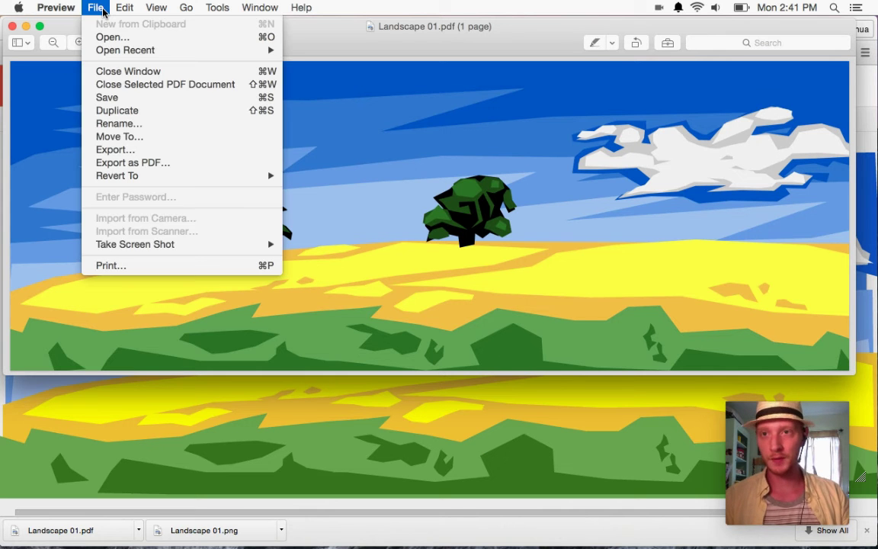
{"action": "left_click", "coordinate": [152, 154]}
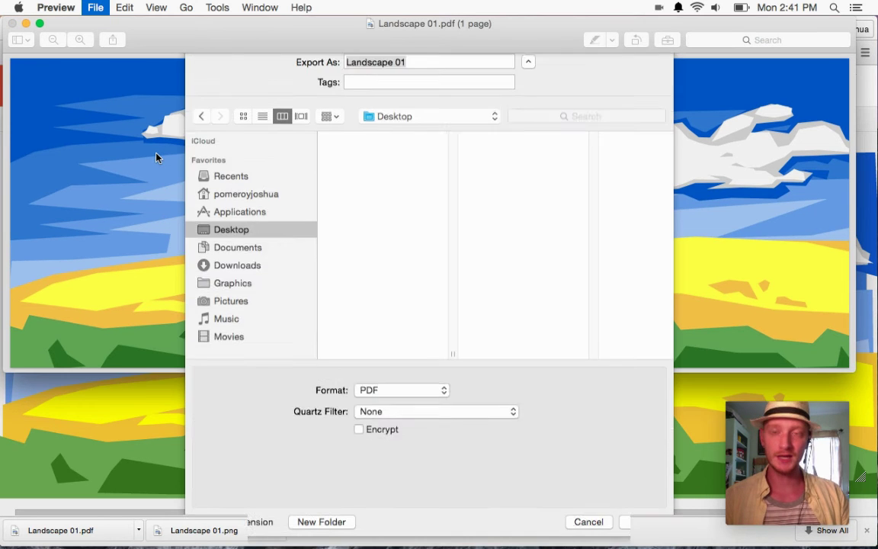
{"action": "left_click", "coordinate": [426, 463]}
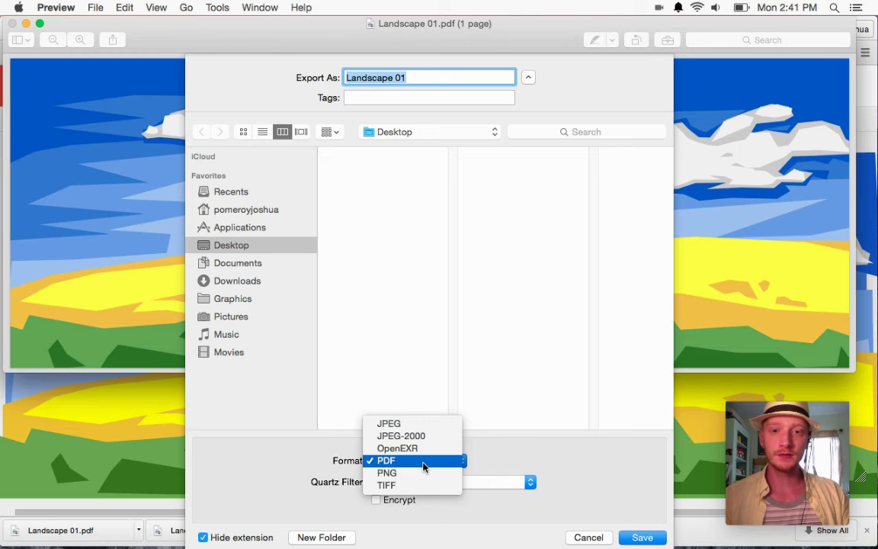
{"action": "left_click", "coordinate": [290, 468]}
{"action": "left_click", "coordinate": [406, 463]}
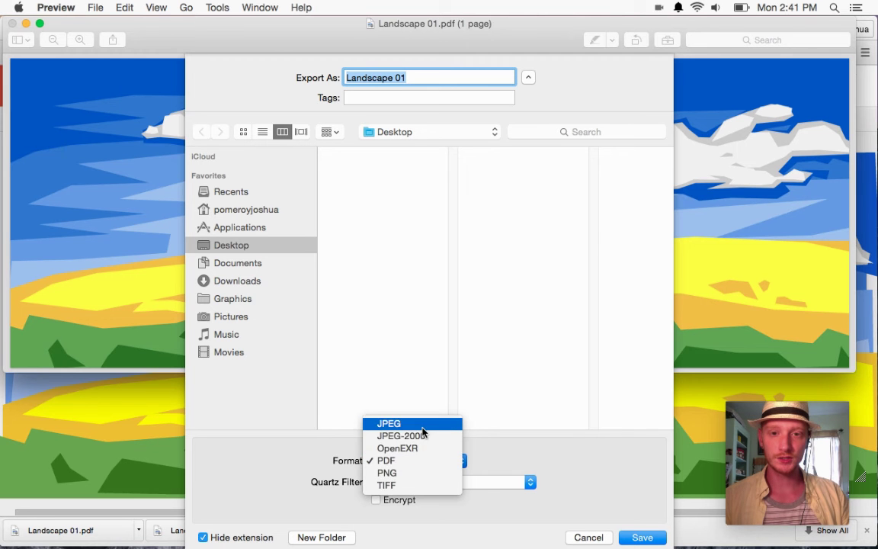
{"action": "left_click", "coordinate": [423, 429]}
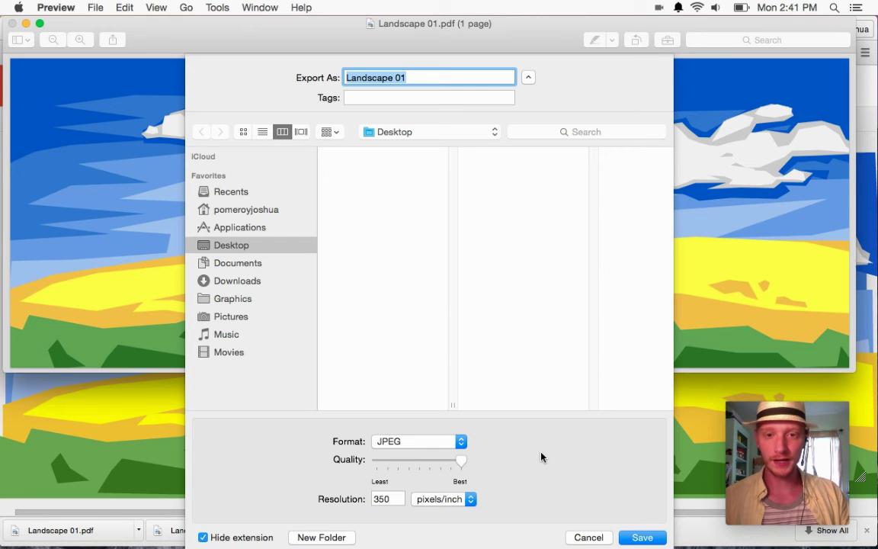
{"action": "left_click", "coordinate": [394, 497]}
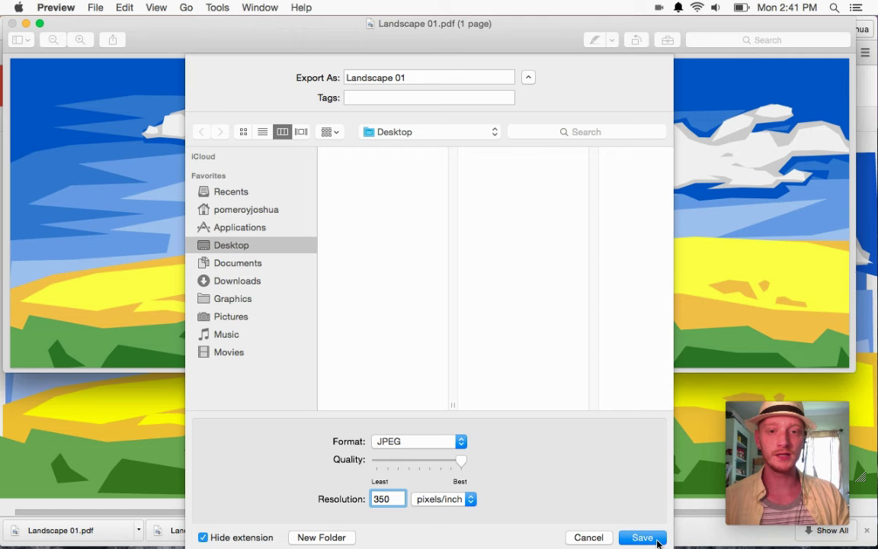
{"action": "left_click", "coordinate": [471, 500]}
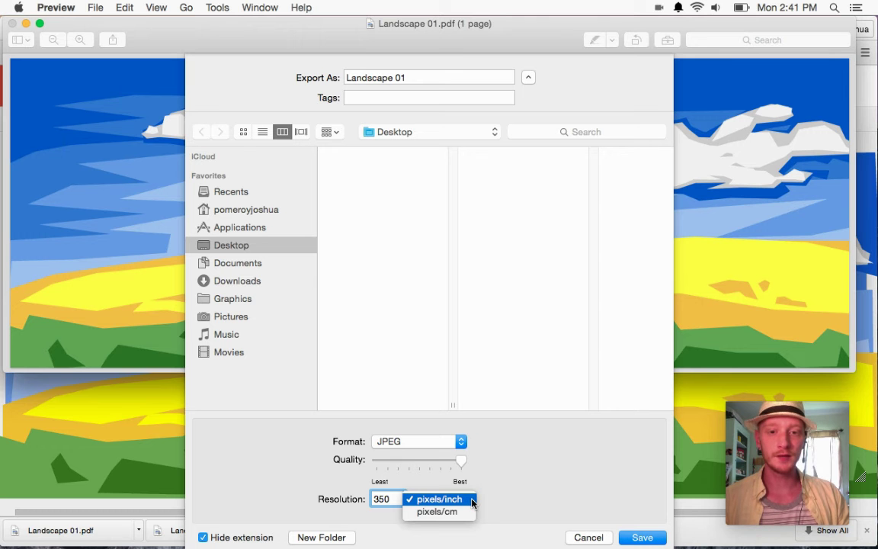
{"action": "left_click", "coordinate": [587, 504]}
{"action": "left_click", "coordinate": [643, 538]}
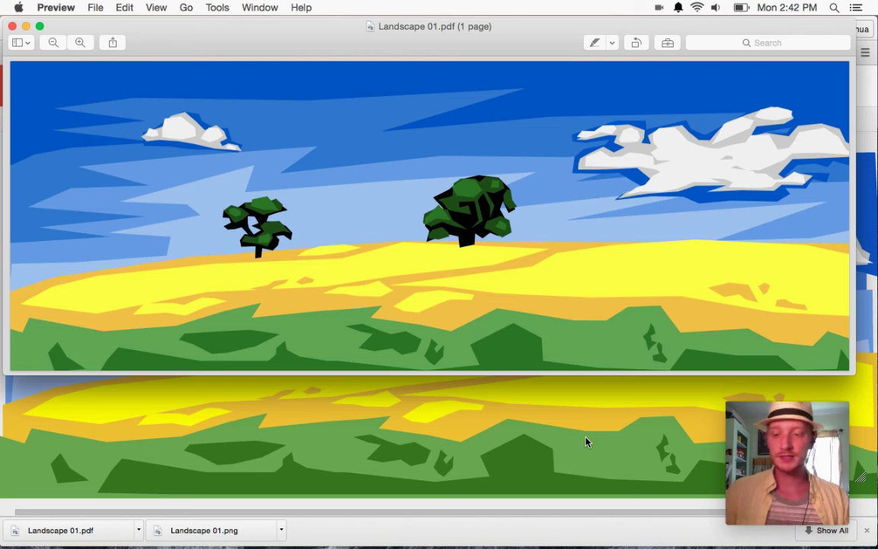
- Check Landscape 01.jpg's Info on the Desktop: 9304 × 3441 pixels, 2.6 MB
{"action": "key", "text": "F11"}
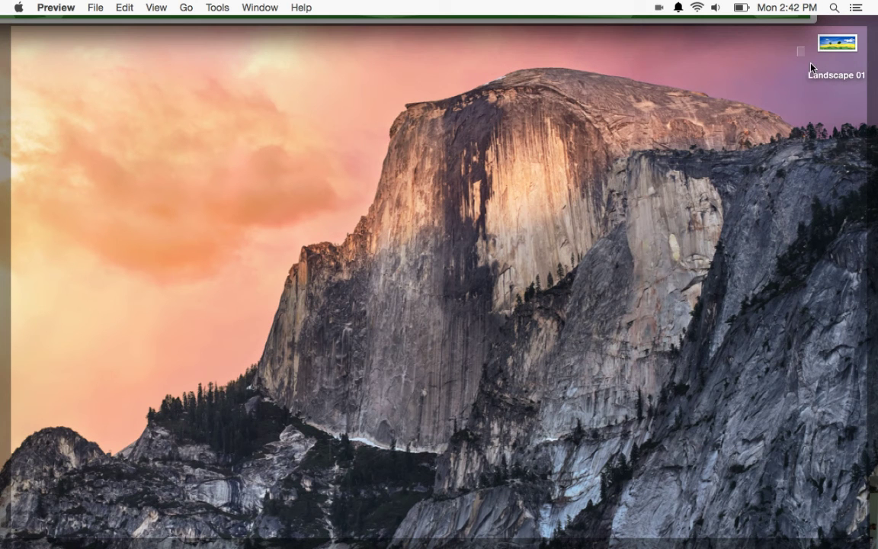
{"action": "left_click_drag", "start_coordinate": [811, 67], "coordinate": [812, 173]}
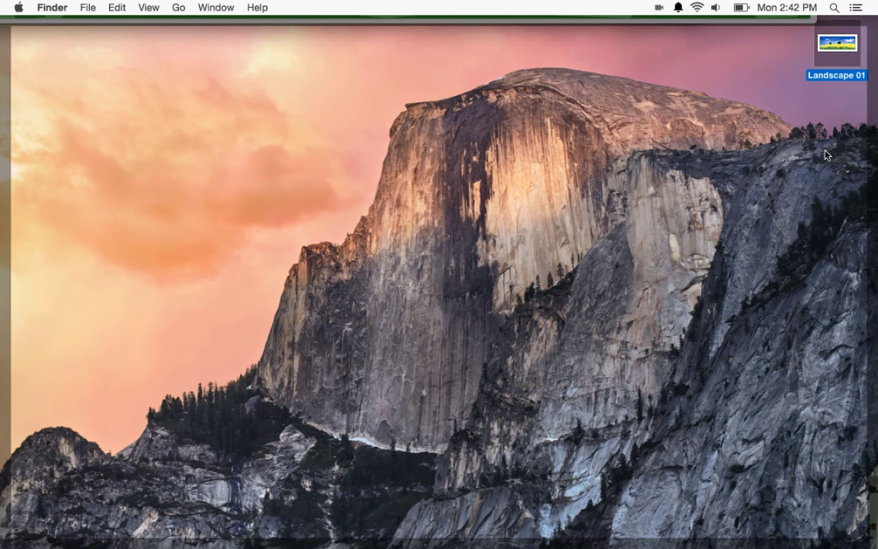
{"action": "key", "text": "super+i"}
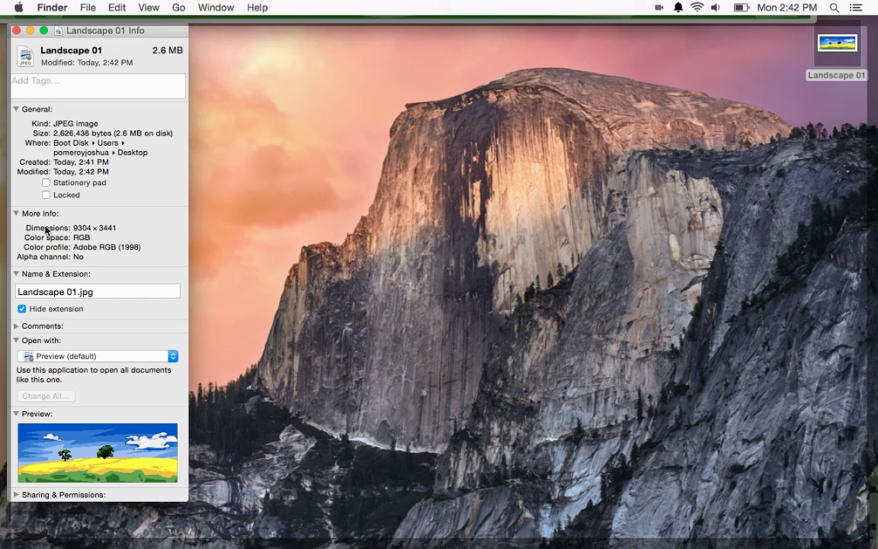
{"action": "left_click_drag", "start_coordinate": [69, 228], "coordinate": [124, 228]}
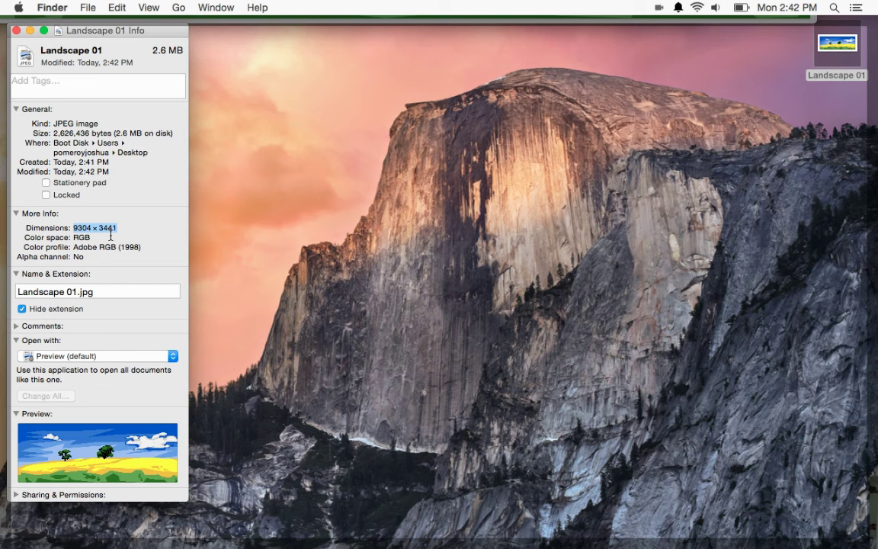
{"action": "key", "text": "super+w"}
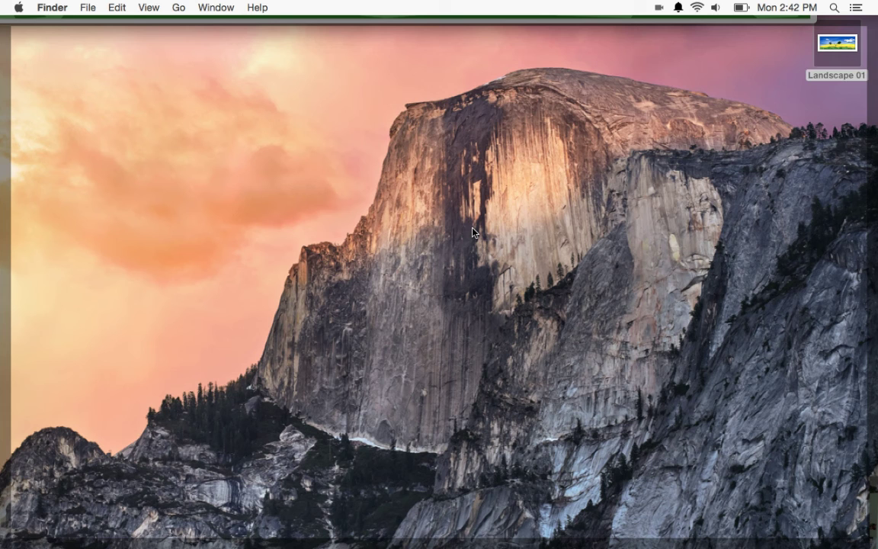
- Open Landscape 01.jpg at Actual Size, scroll through it, zoom to fit, then close it
{"action": "double_click", "coordinate": [837, 47]}
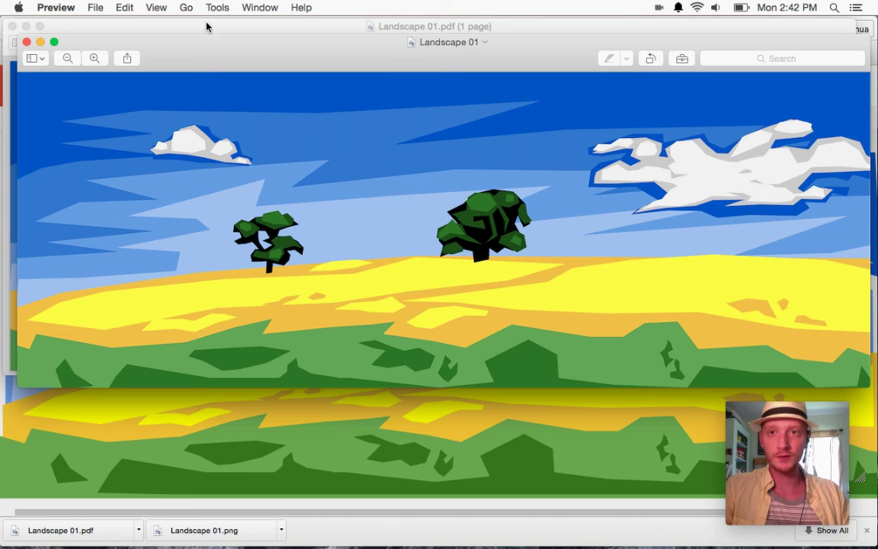
{"action": "left_click", "coordinate": [157, 7]}
{"action": "left_click", "coordinate": [214, 194]}
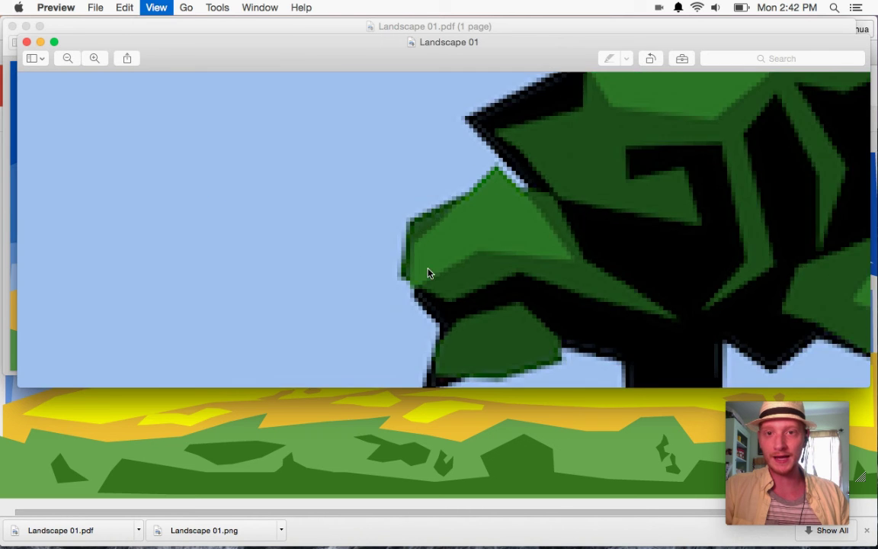
{"action": "scroll", "coordinate": [574, 298], "scroll_direction": "down", "scroll_amount": 5}
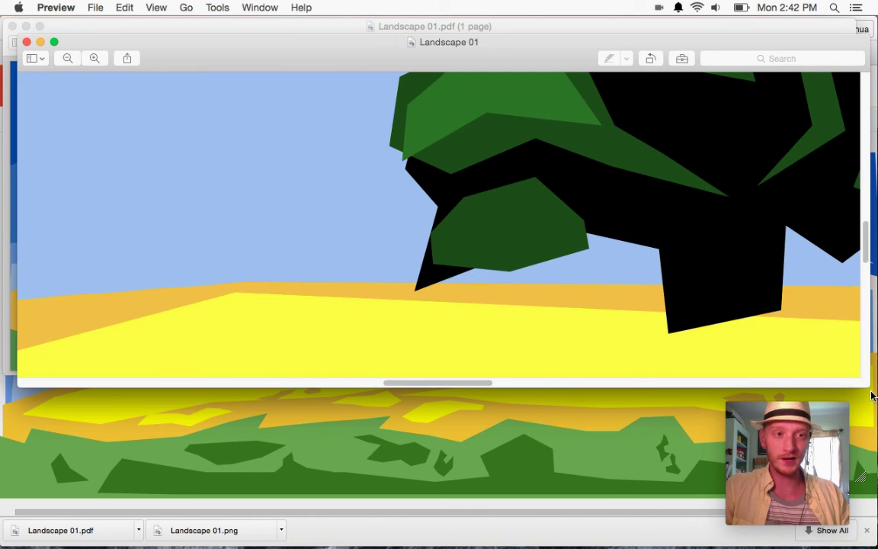
{"action": "scroll", "coordinate": [696, 313], "scroll_direction": "down", "scroll_amount": 15}
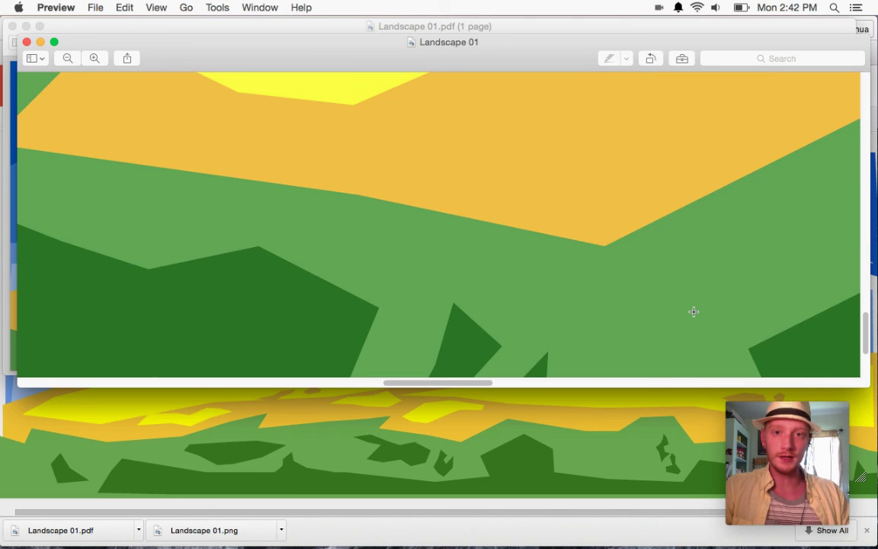
{"action": "scroll", "coordinate": [694, 312], "scroll_direction": "down", "scroll_amount": 3}
{"action": "scroll", "coordinate": [693, 311], "scroll_direction": "up", "scroll_amount": 20}
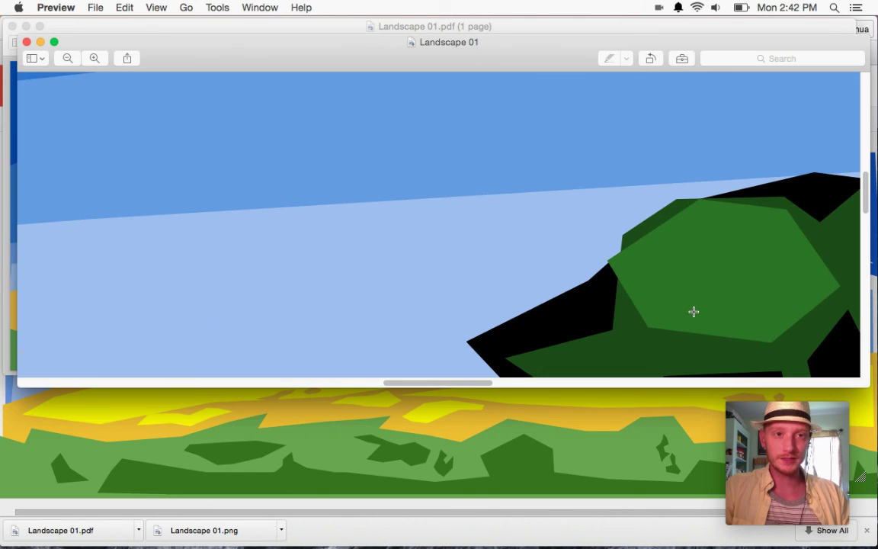
{"action": "key", "text": "super+9"}
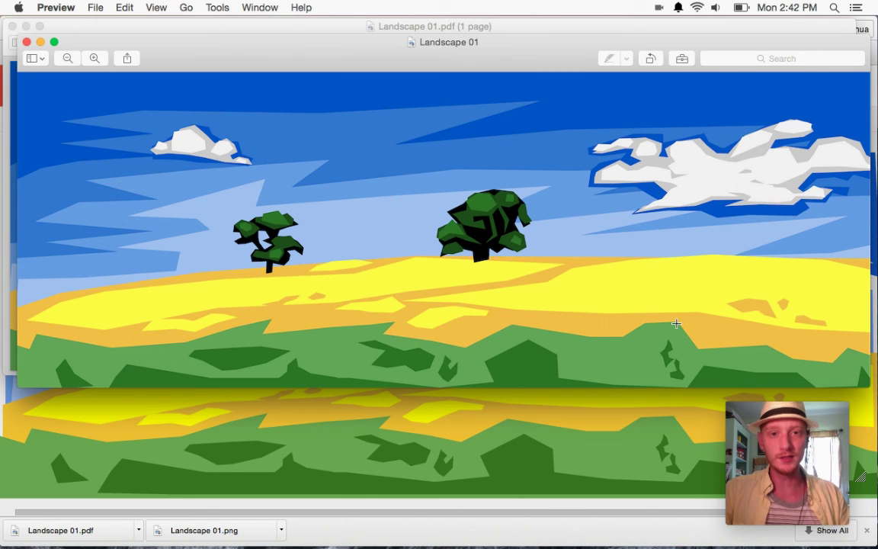
{"action": "left_click", "coordinate": [26, 42]}
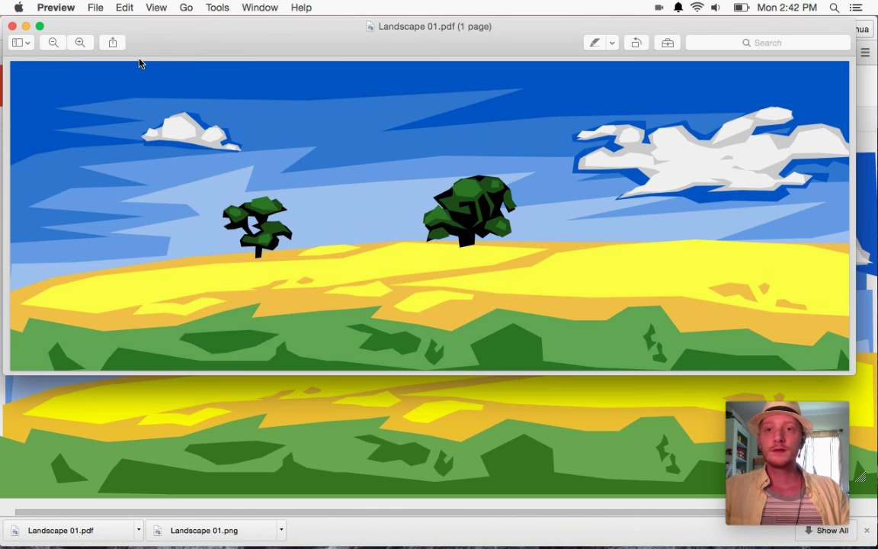
- Close the PDF in Preview and review Google Drawings' Download as formats without downloading
{"action": "left_click", "coordinate": [12, 26]}
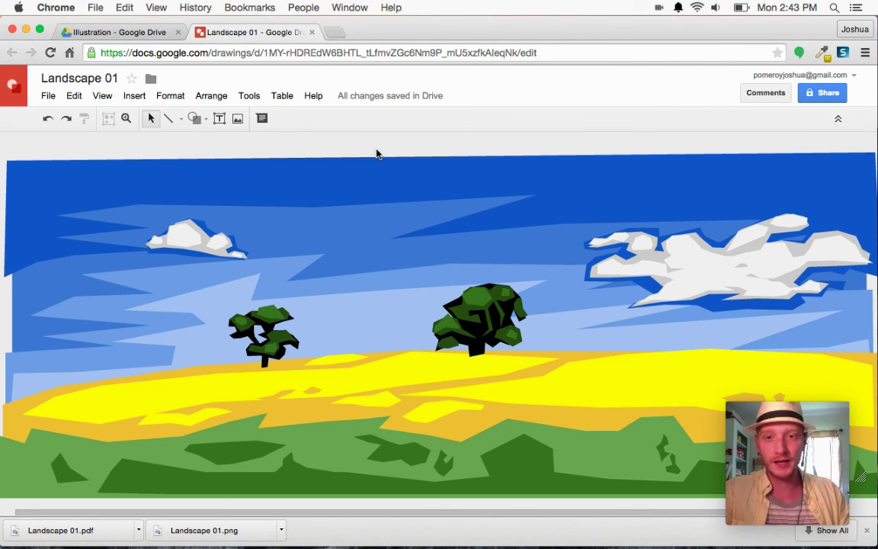
{"action": "left_click", "coordinate": [46, 97]}
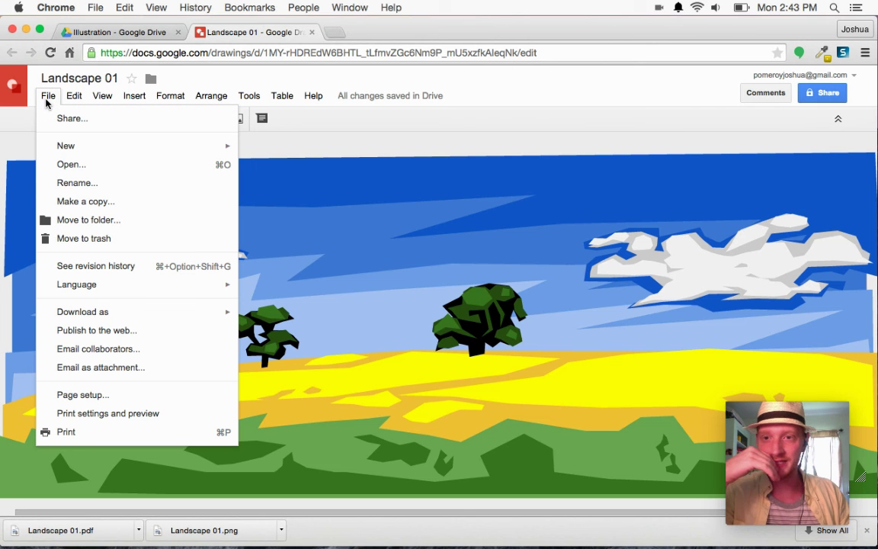
{"action": "mouse_move", "coordinate": [158, 314]}
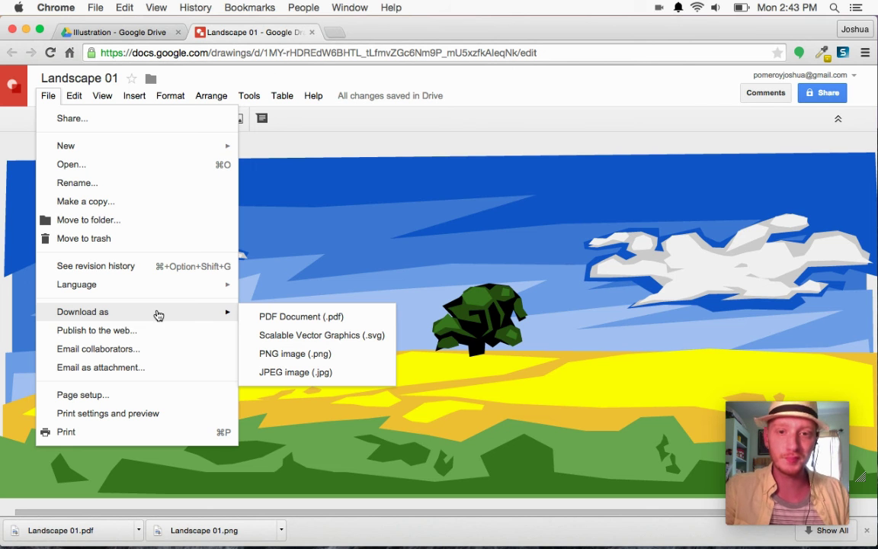
{"action": "left_click", "coordinate": [390, 147]}
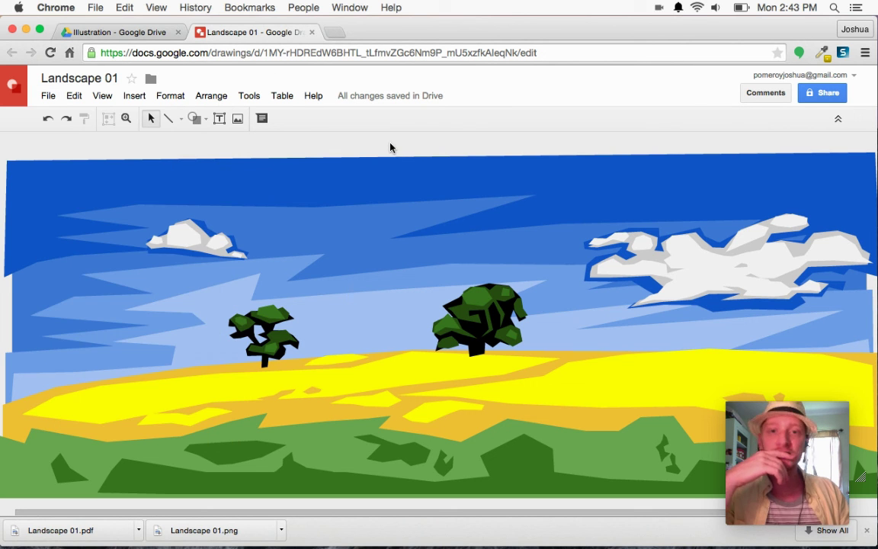